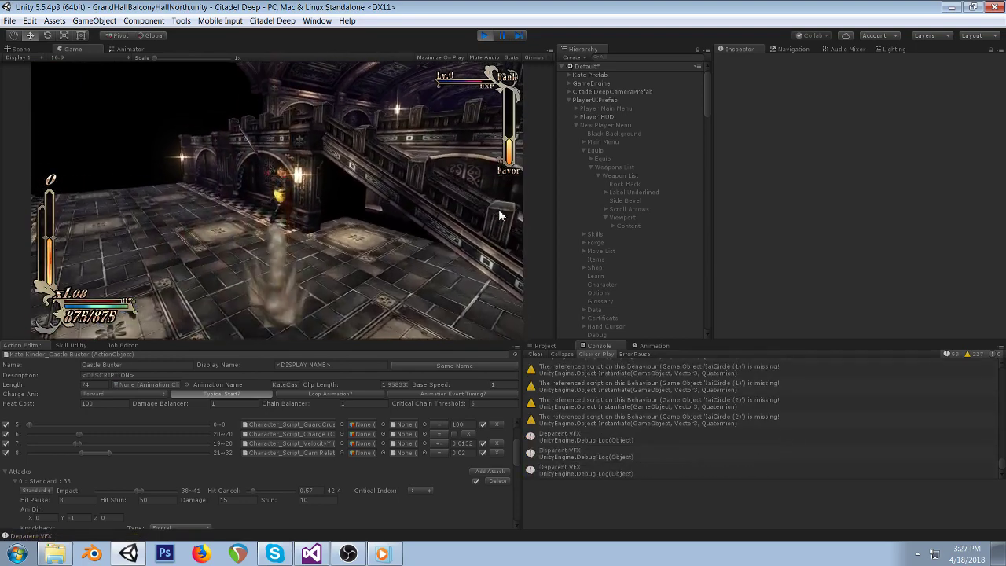
Stop the running game, select PlayerUIPrefab, and show the Game view with the HUD
key(Escape)
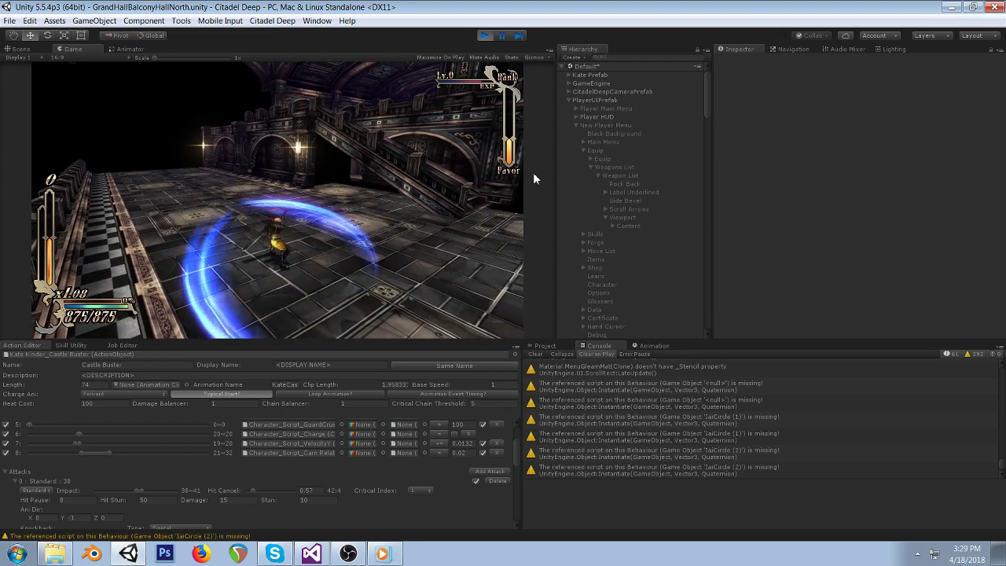
click(486, 37)
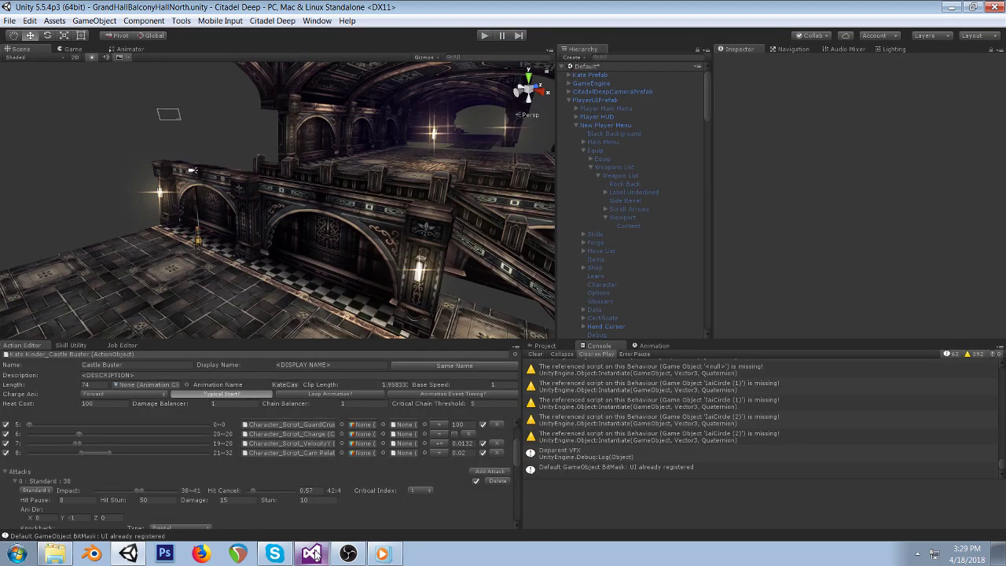
click(595, 99)
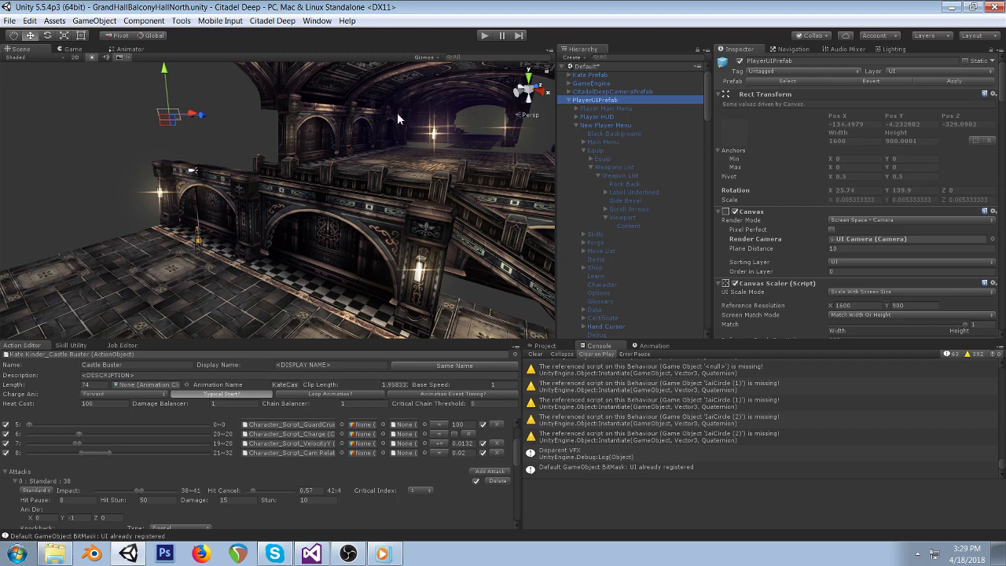
scroll(841, 190, down, 4)
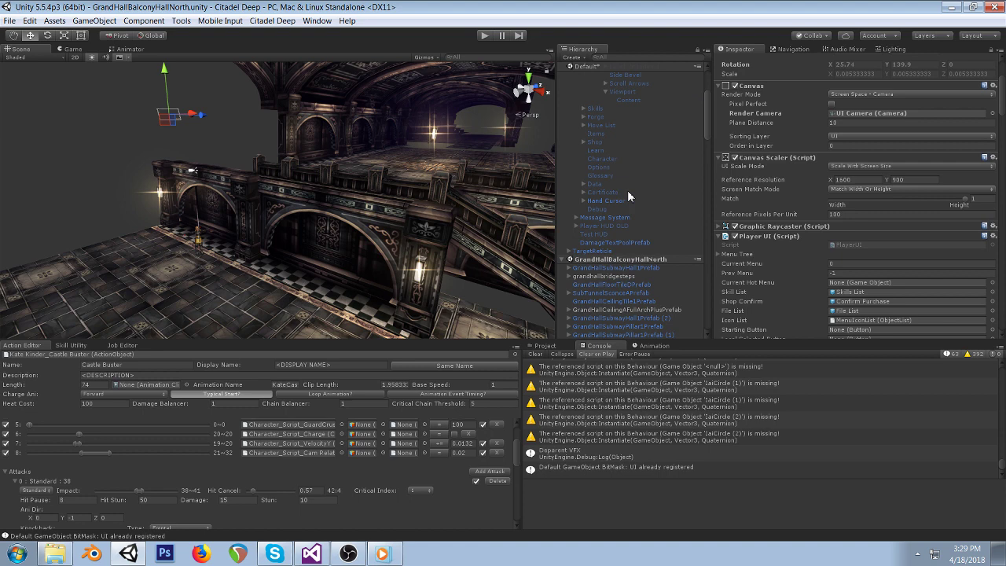
click(88, 50)
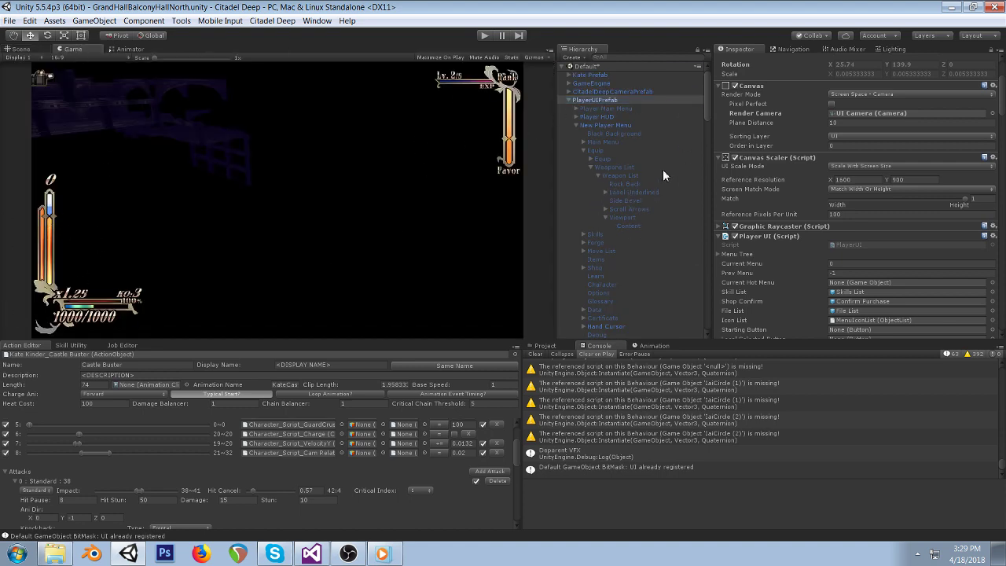
Collapse the Player UI script and expand the Standalone Input Module settings in the Inspector
click(714, 236)
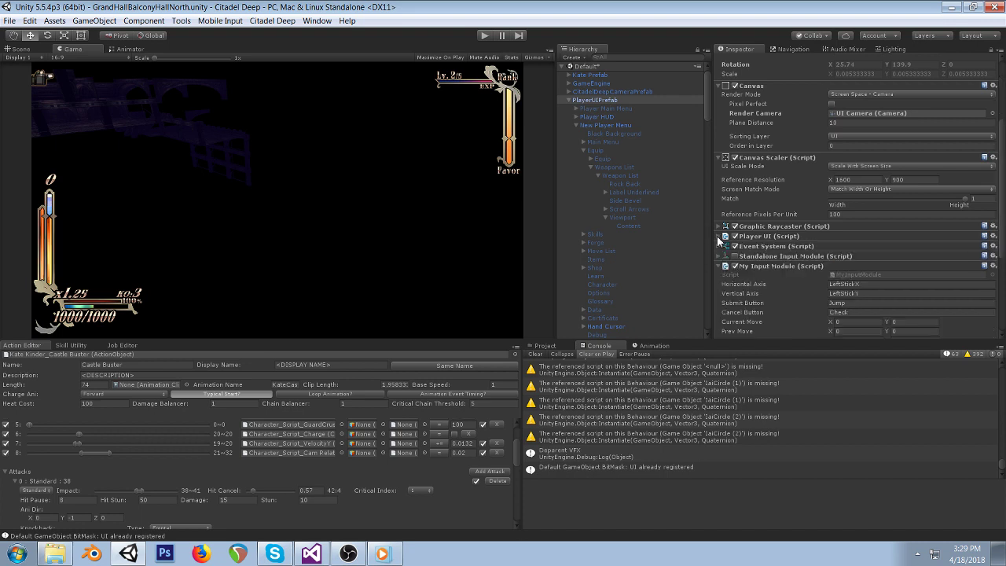
scroll(864, 168, down, 2)
click(788, 225)
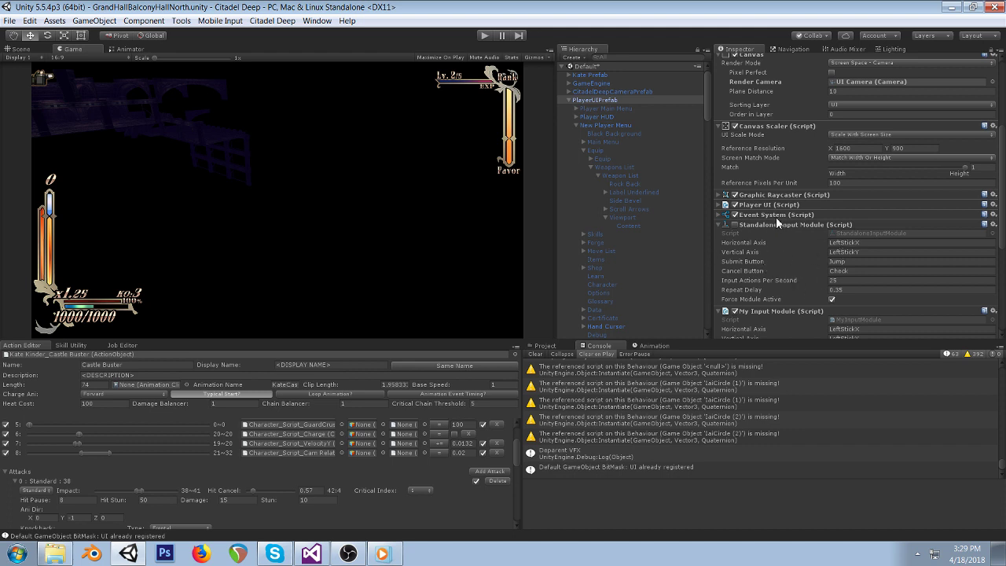
scroll(853, 193, down, 3)
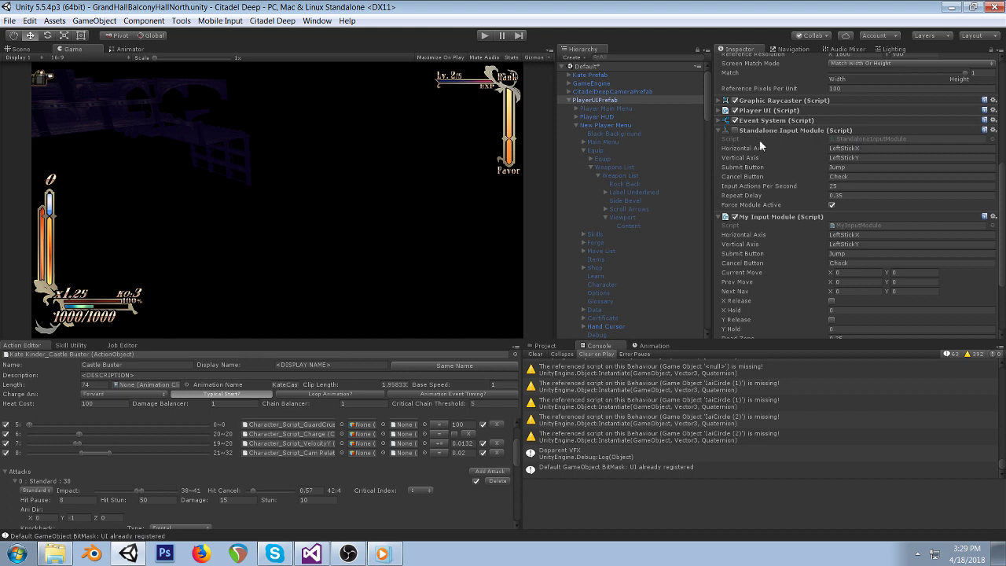
scroll(820, 167, up, 2)
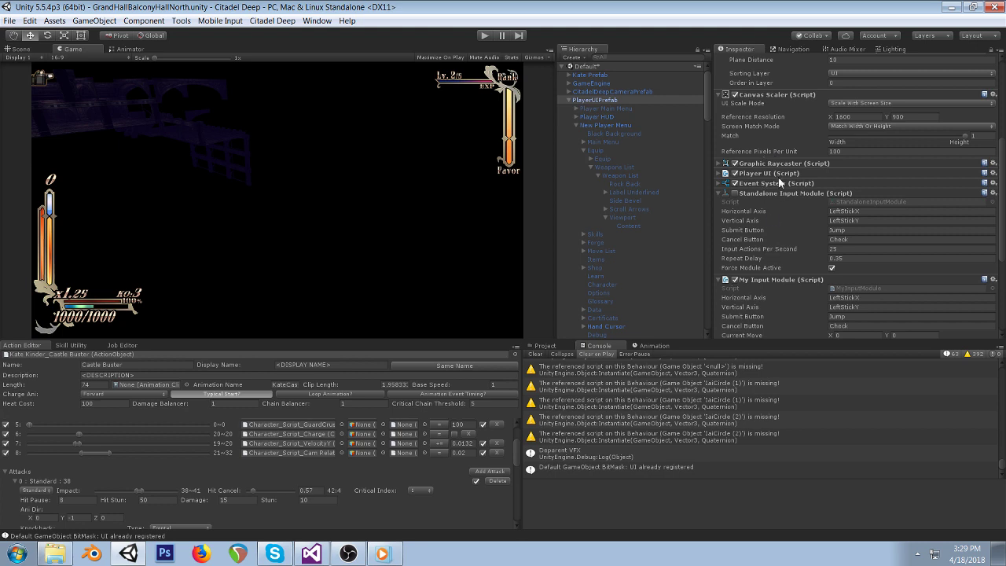
Briefly expand and collapse the Graphic Raycaster and Event System components
click(721, 164)
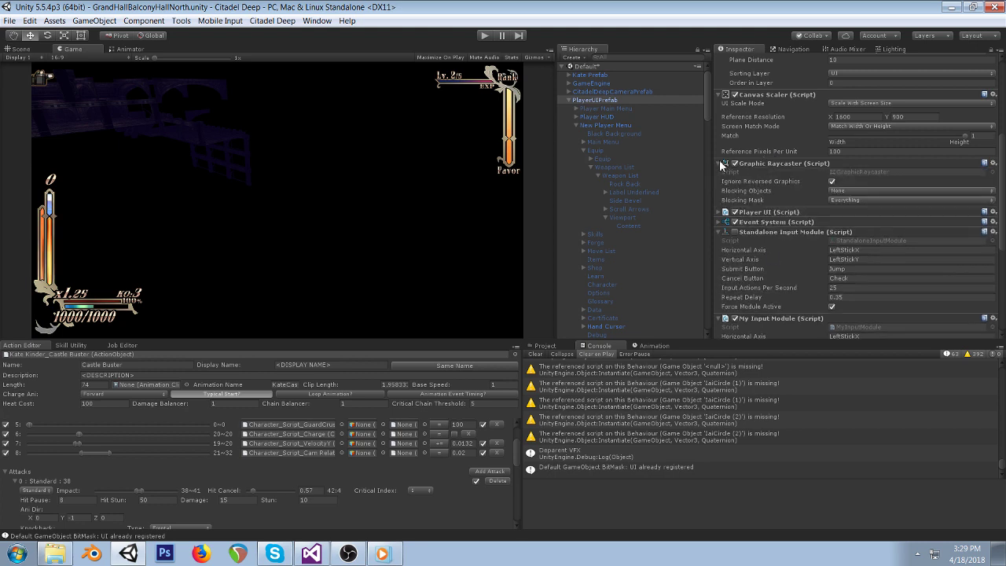
click(721, 164)
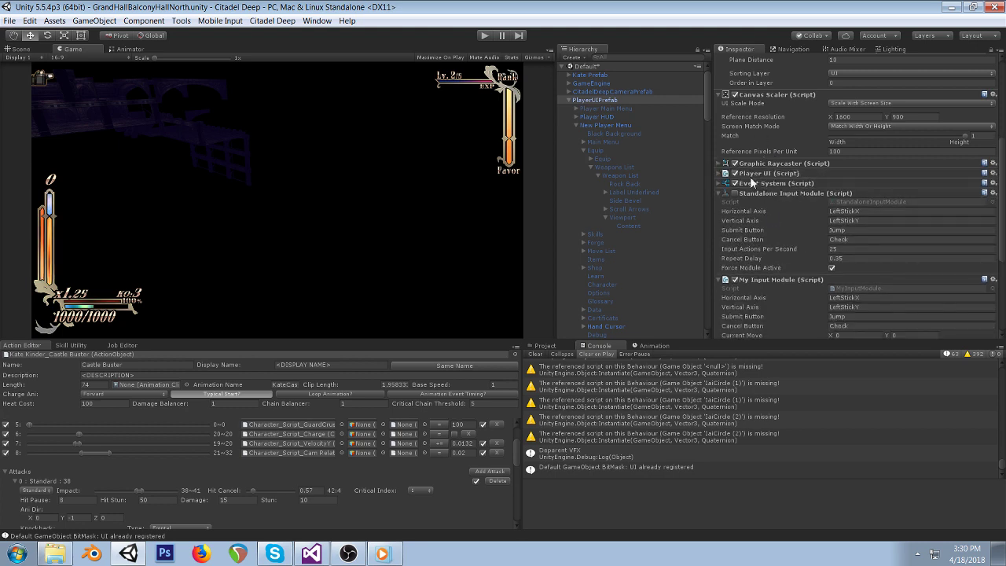
click(722, 184)
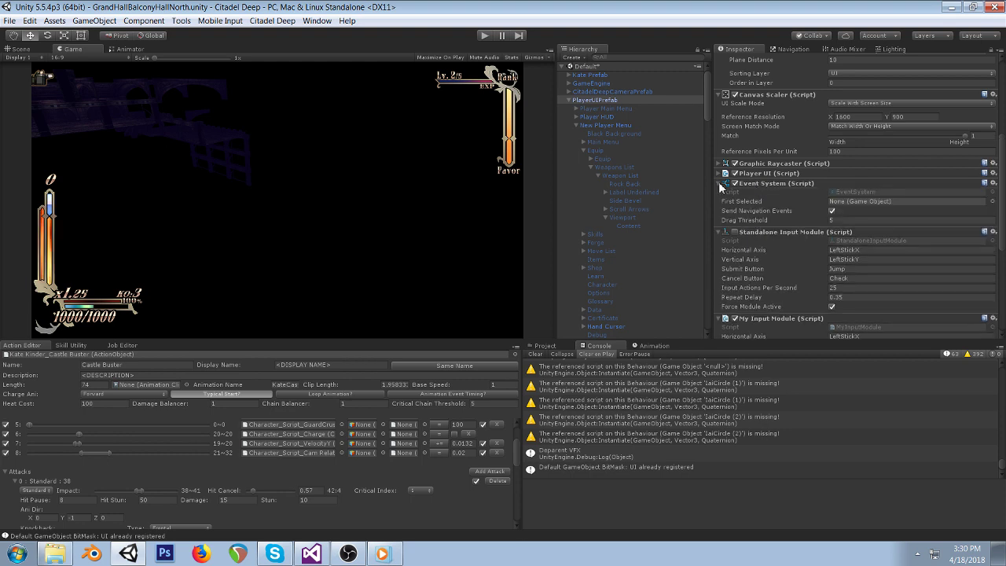
click(720, 184)
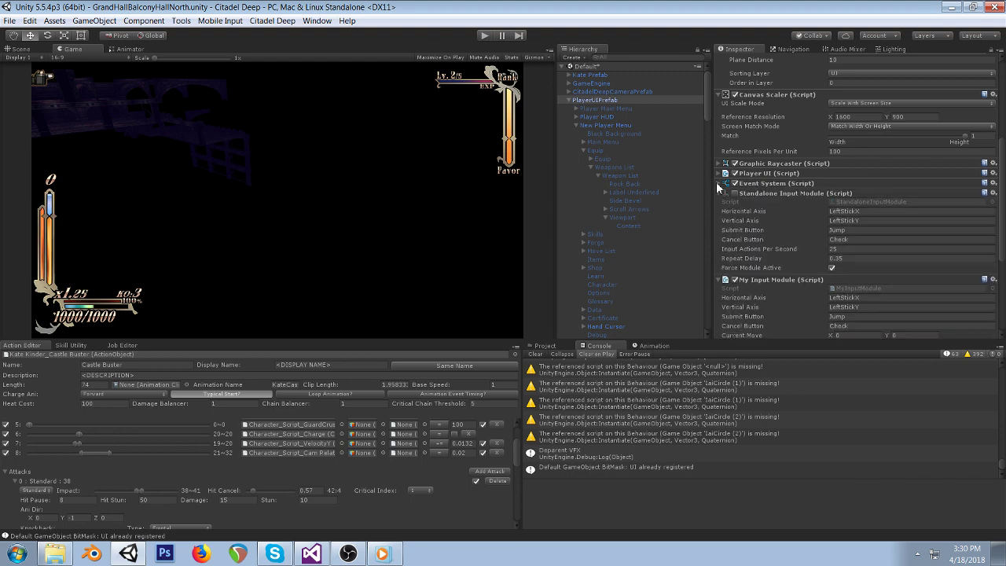
Preview the Main Menu object in game by toggling it active, then hide it again
click(610, 183)
click(629, 209)
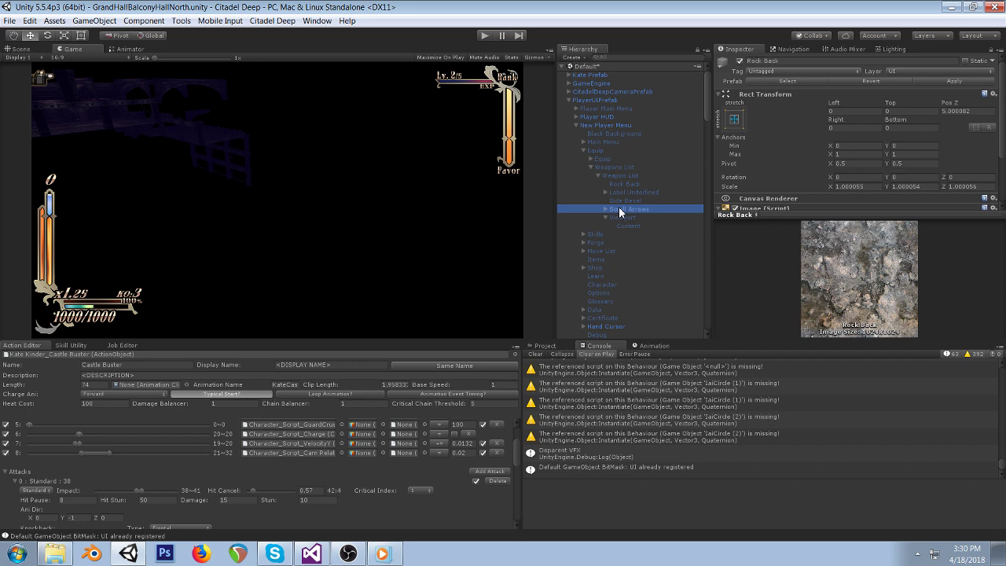
click(598, 142)
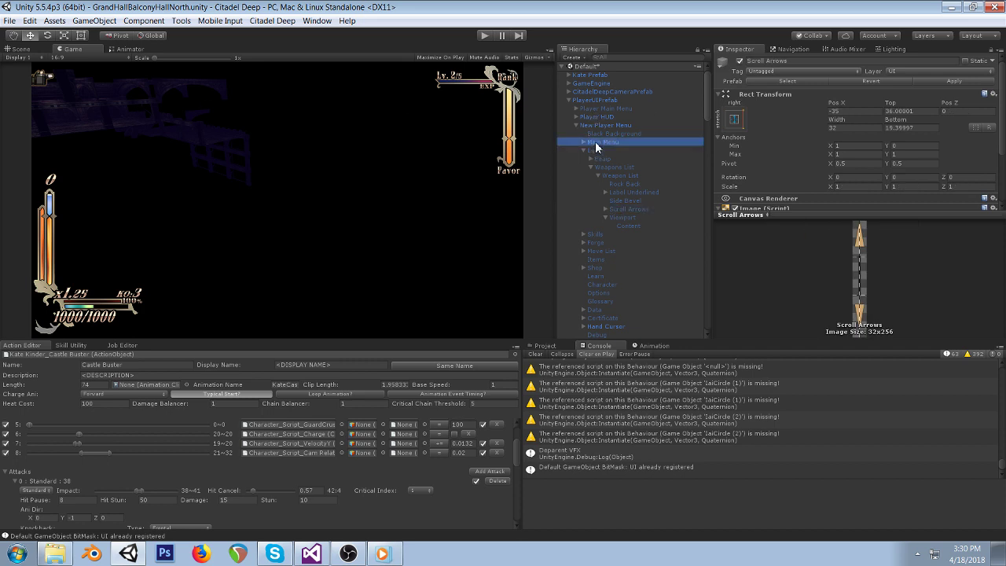
click(739, 61)
click(740, 61)
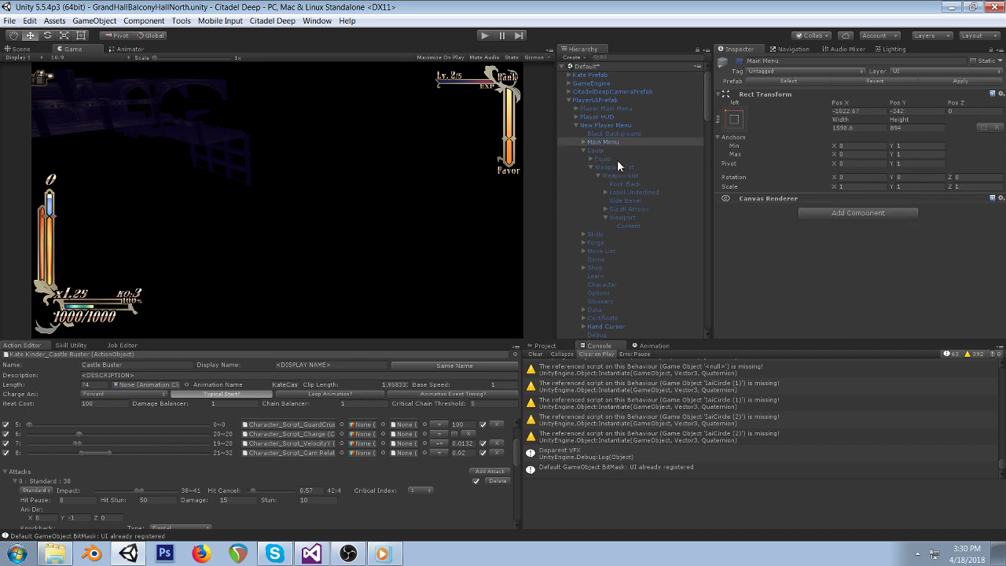
Preview the Equip panels, leave Equip inactive, and make the Skills panel active
click(595, 151)
click(739, 61)
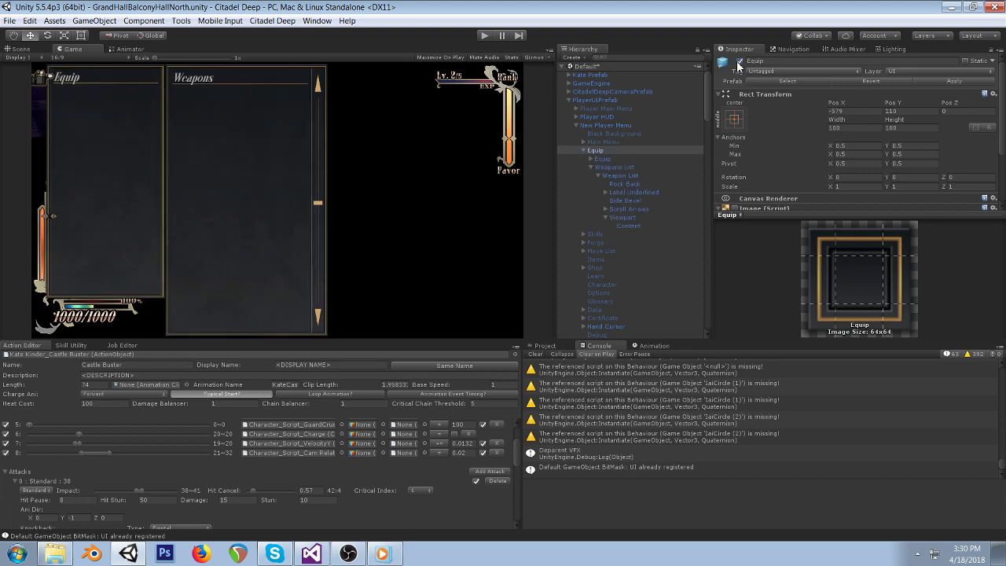
click(738, 63)
click(599, 234)
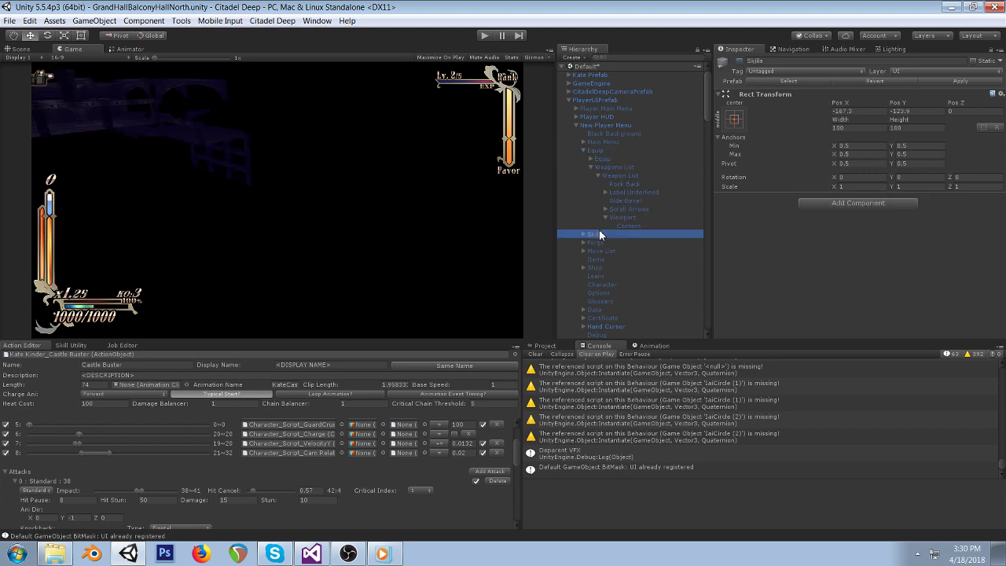
click(739, 61)
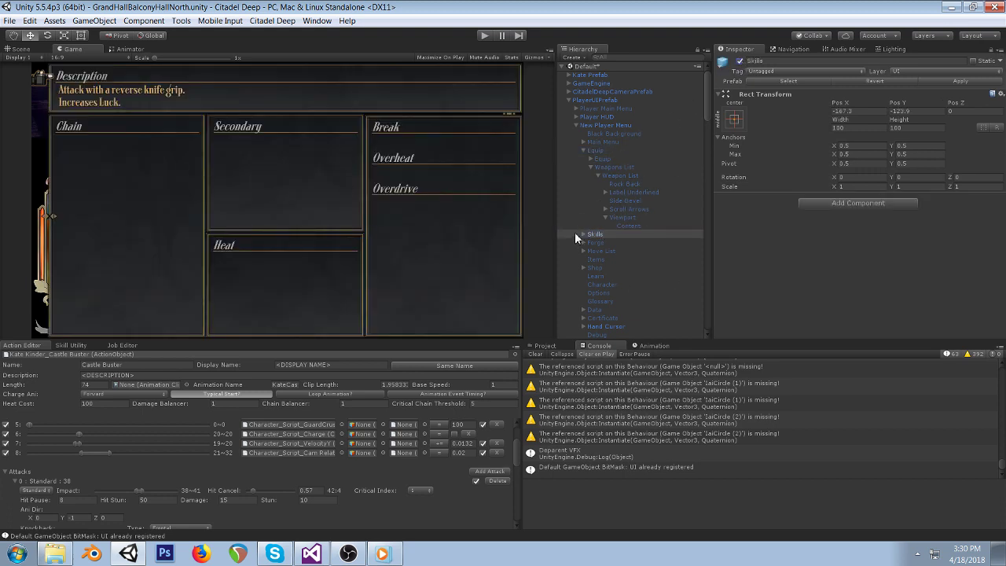
Collapse the Skills and New Player Menu children and inspect PlayerUIPrefab's My Input Module
click(583, 234)
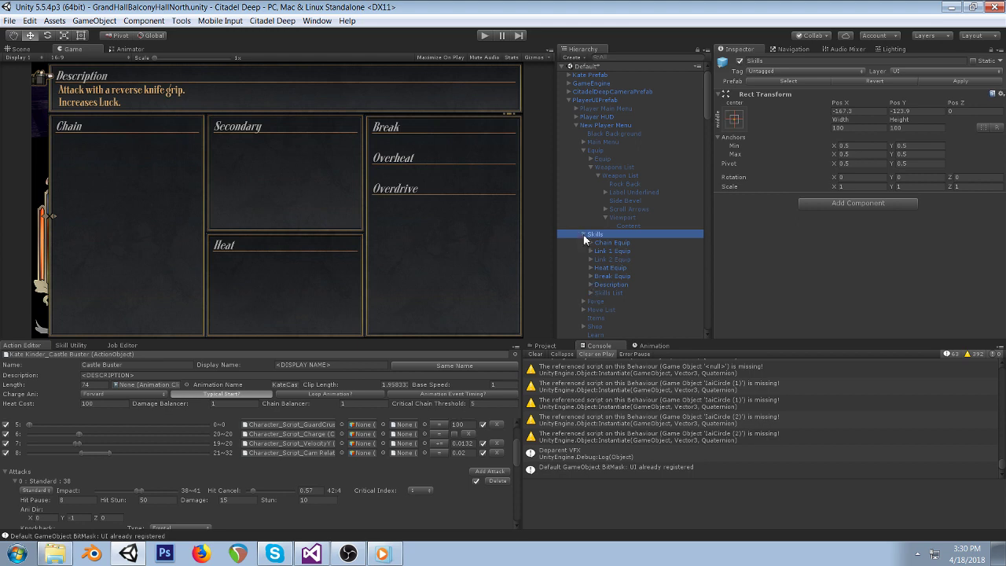
click(583, 234)
click(576, 124)
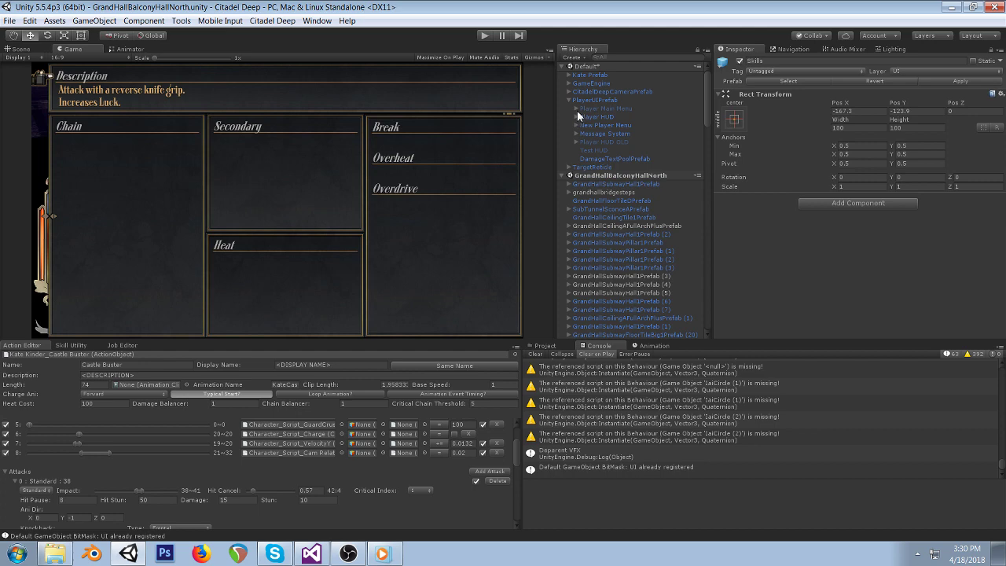
click(598, 98)
scroll(825, 196, down, 5)
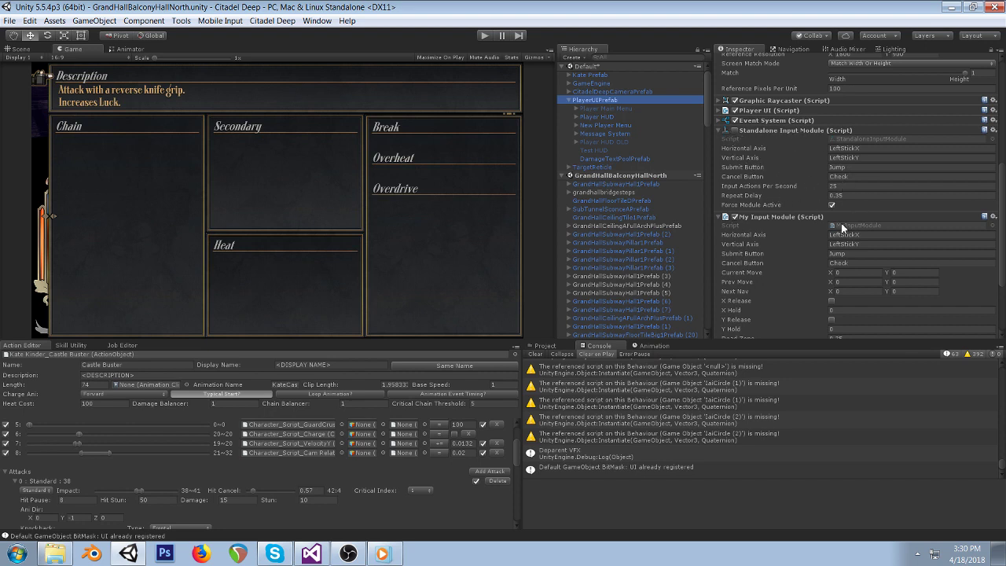
right_click(768, 215)
Open MyInputModule.cs in Visual Studio via Edit Script
click(794, 331)
scroll(557, 260, up, 20)
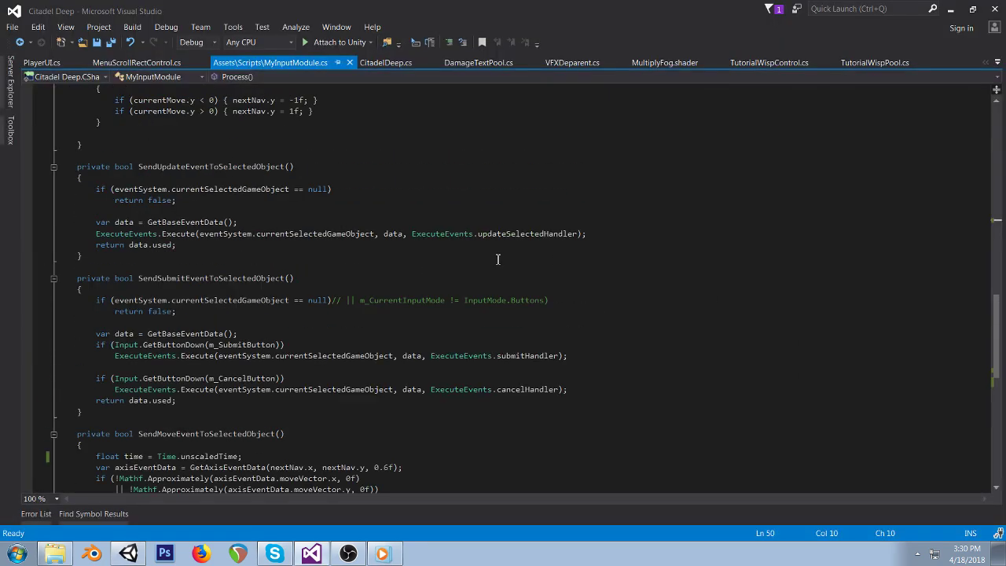
scroll(506, 266, up, 15)
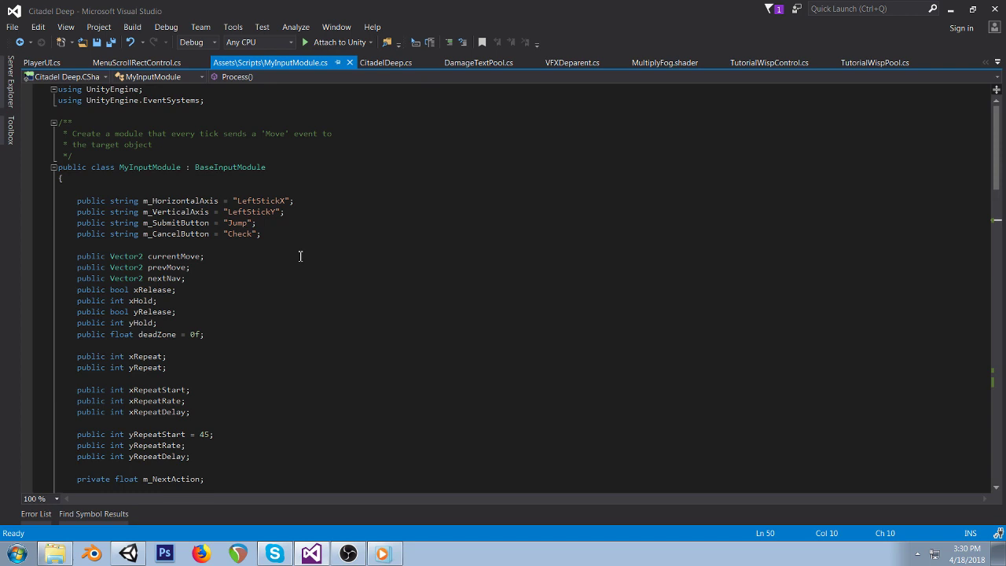
scroll(355, 207, down, 1)
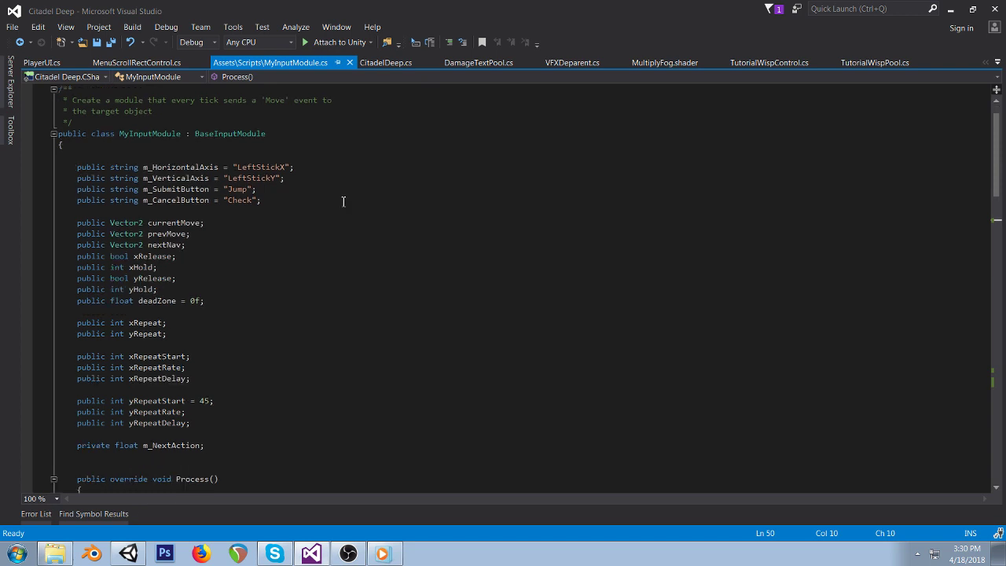
Highlight the input axis and button declarations, m_SubmitButton, m_CancelButton and xRelease
drag(76, 166, 302, 203)
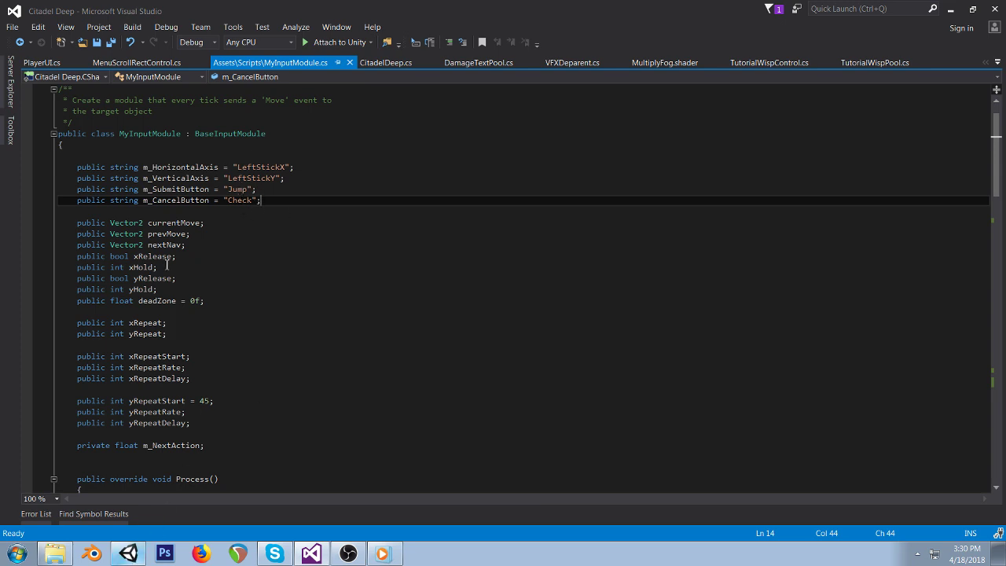
double_click(176, 192)
double_click(168, 201)
click(202, 256)
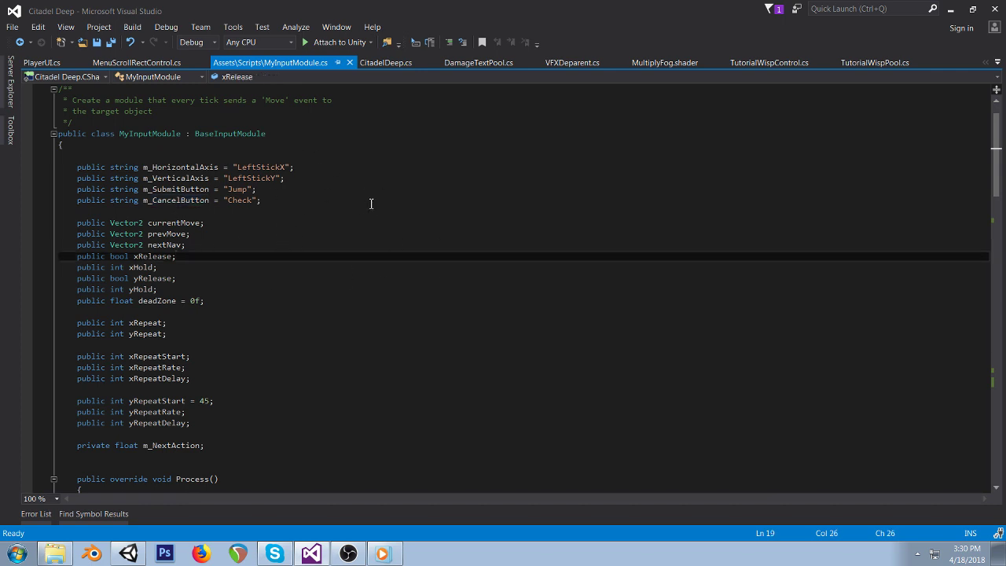
Scroll through the axis-repeat fields and the UpdateMoveVector method reading the stick axes
scroll(462, 214, down, 2)
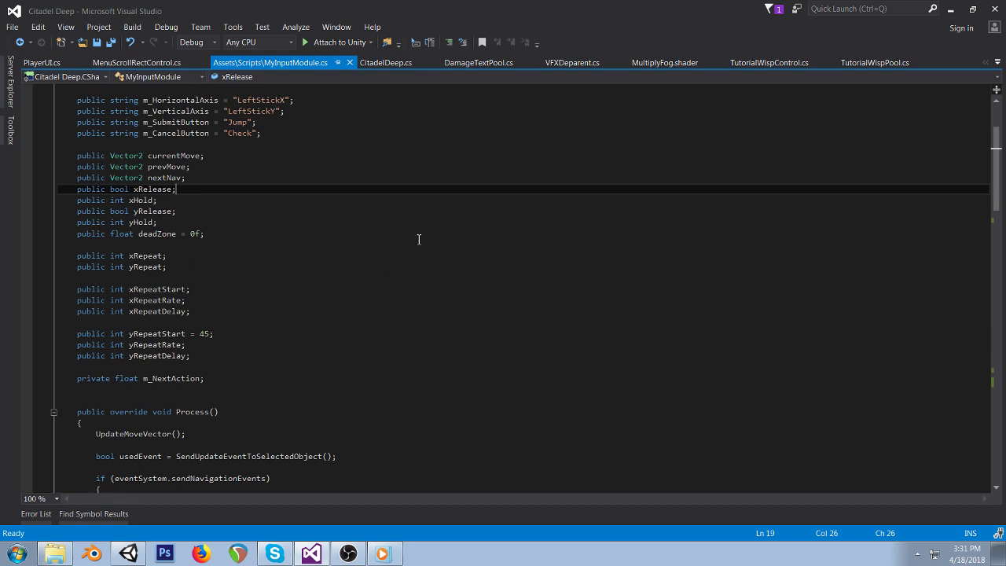
scroll(418, 236, up, 2)
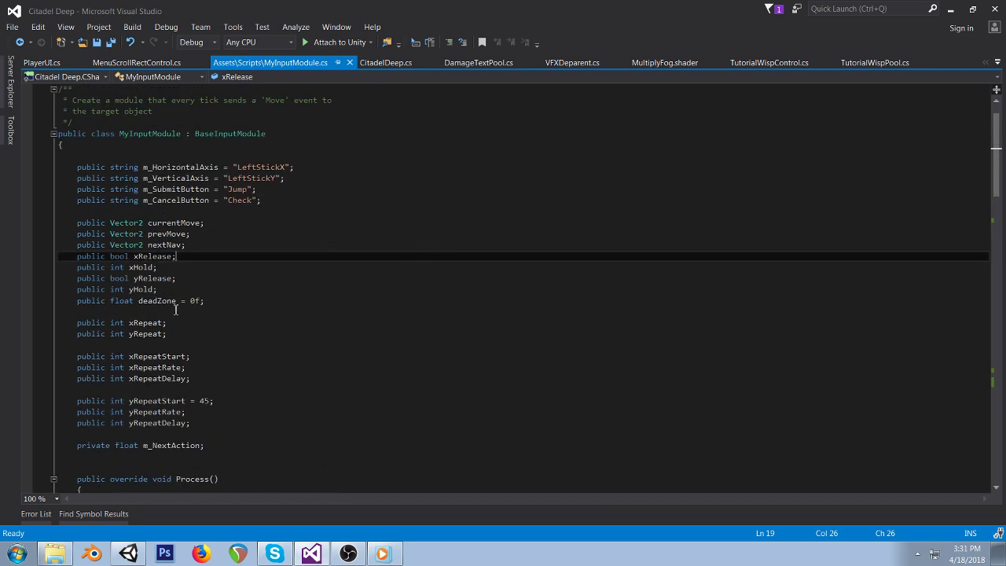
scroll(402, 305, down, 1)
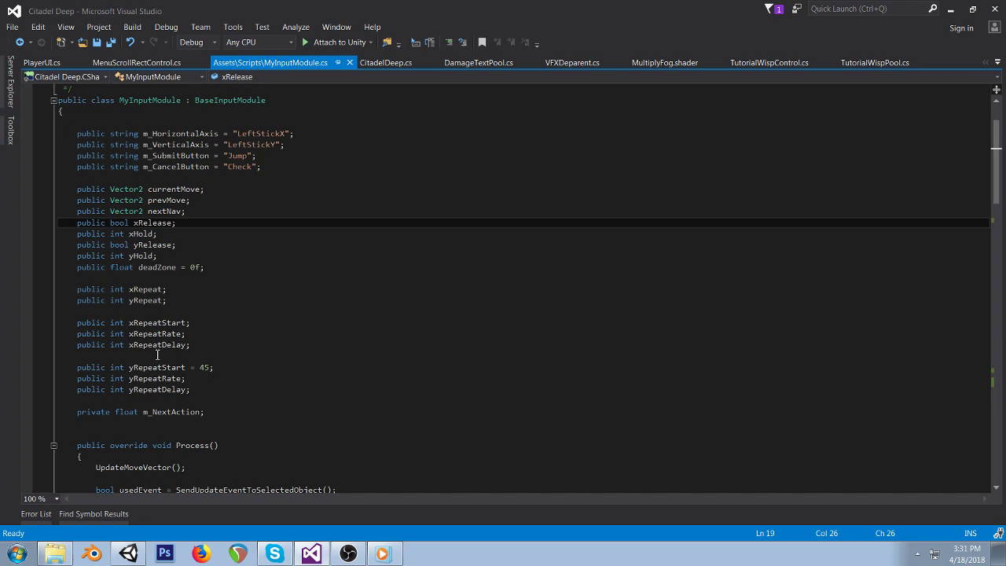
scroll(442, 289, down, 4)
scroll(444, 290, down, 9)
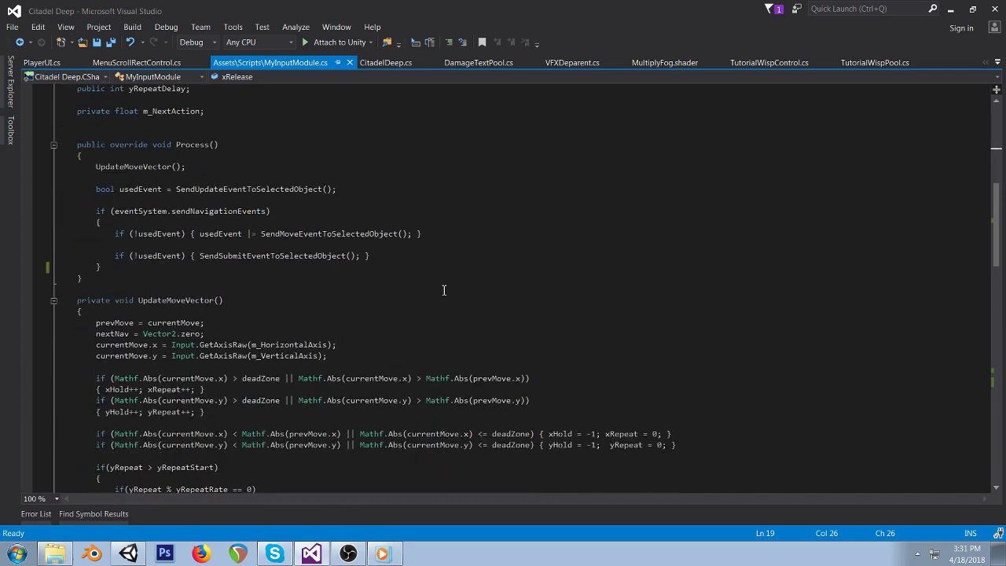
click(128, 553)
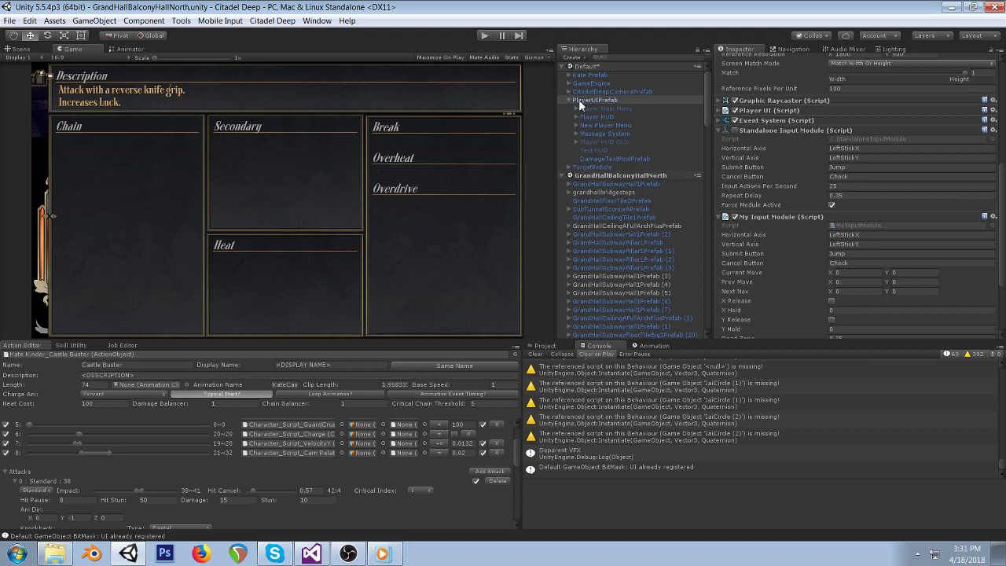
Select Player HUD and expand it to list its health meters, tension bar and numerals
click(597, 117)
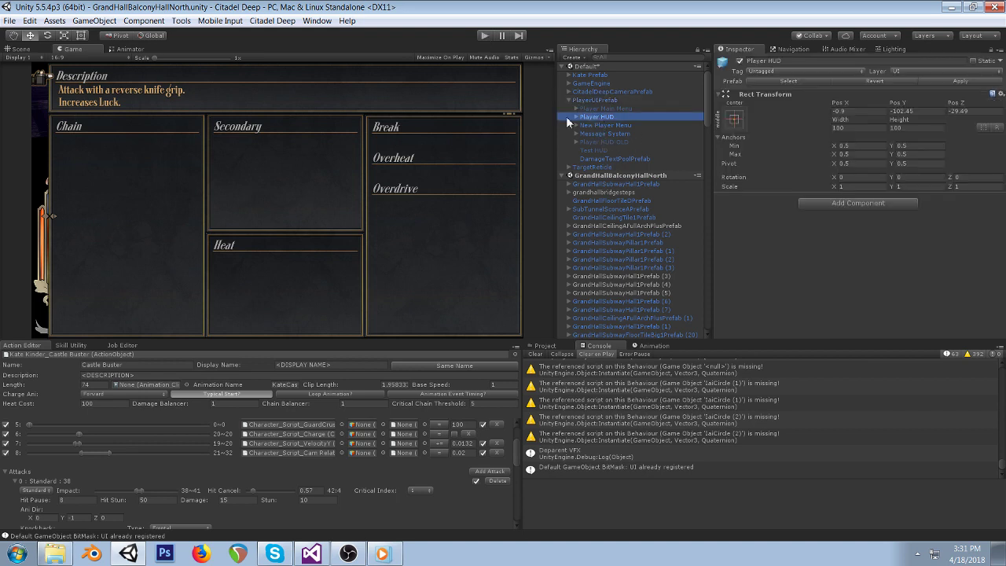
click(576, 116)
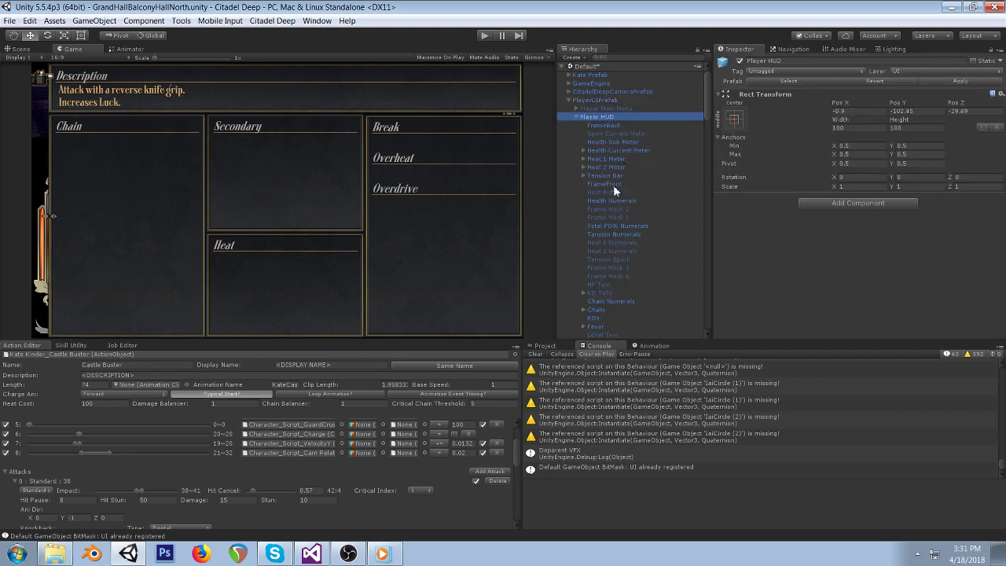